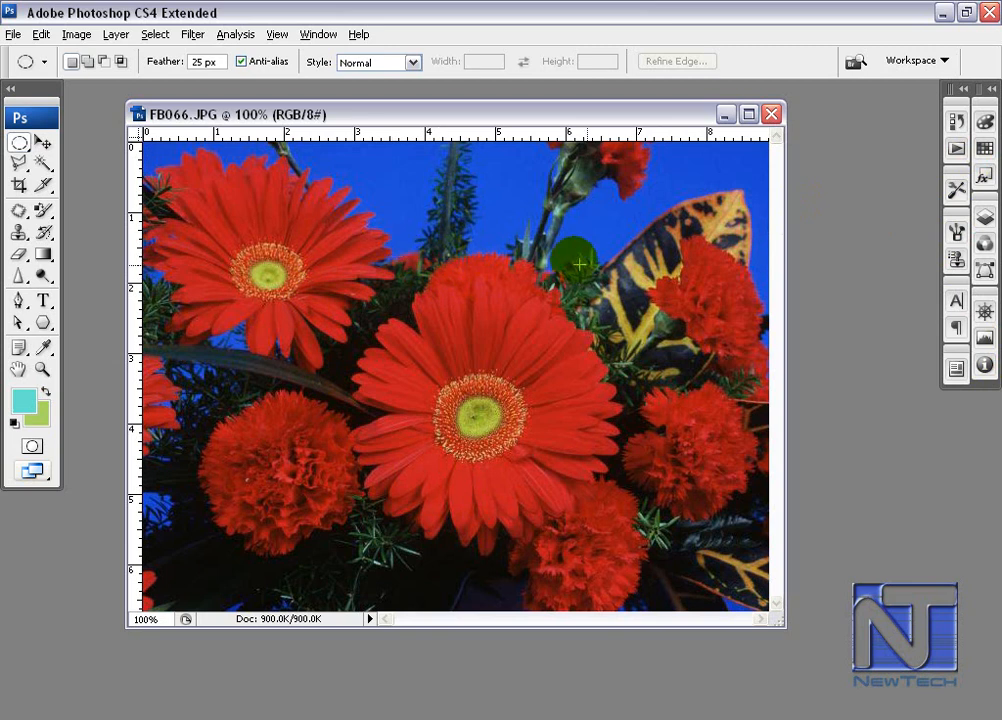
Open the Shadow/Highlight adjustment for FB066.JPG and place its dialog so the flower photo can be seen
{"action": "left_click_drag", "start_coordinate": [456, 112], "coordinate": [526, 136]}
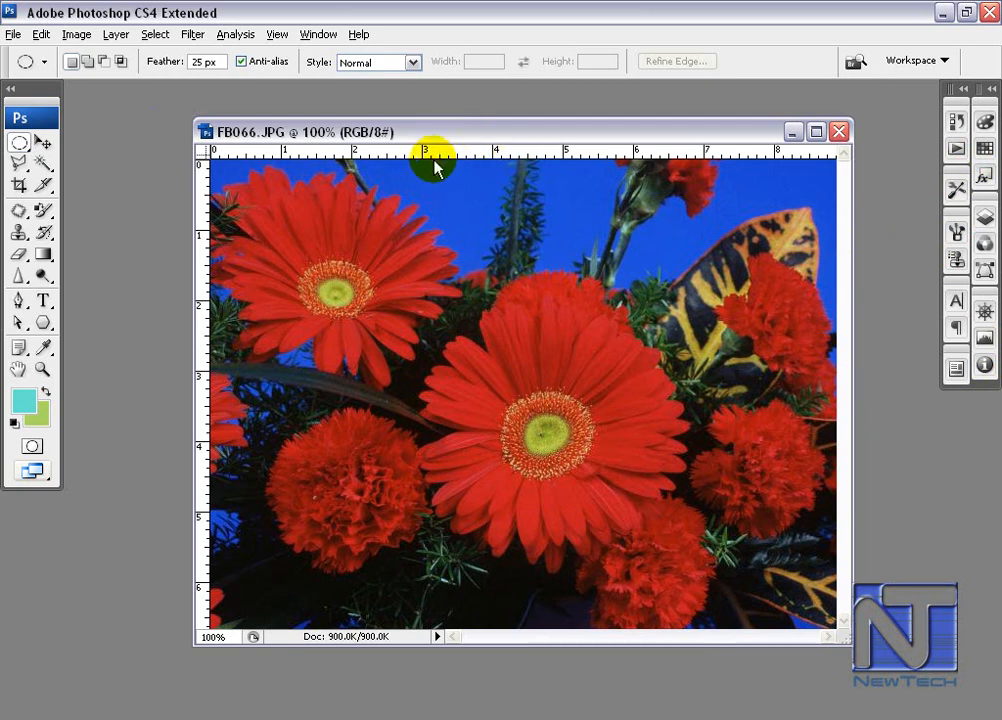
{"action": "left_click_drag", "start_coordinate": [442, 137], "coordinate": [415, 125]}
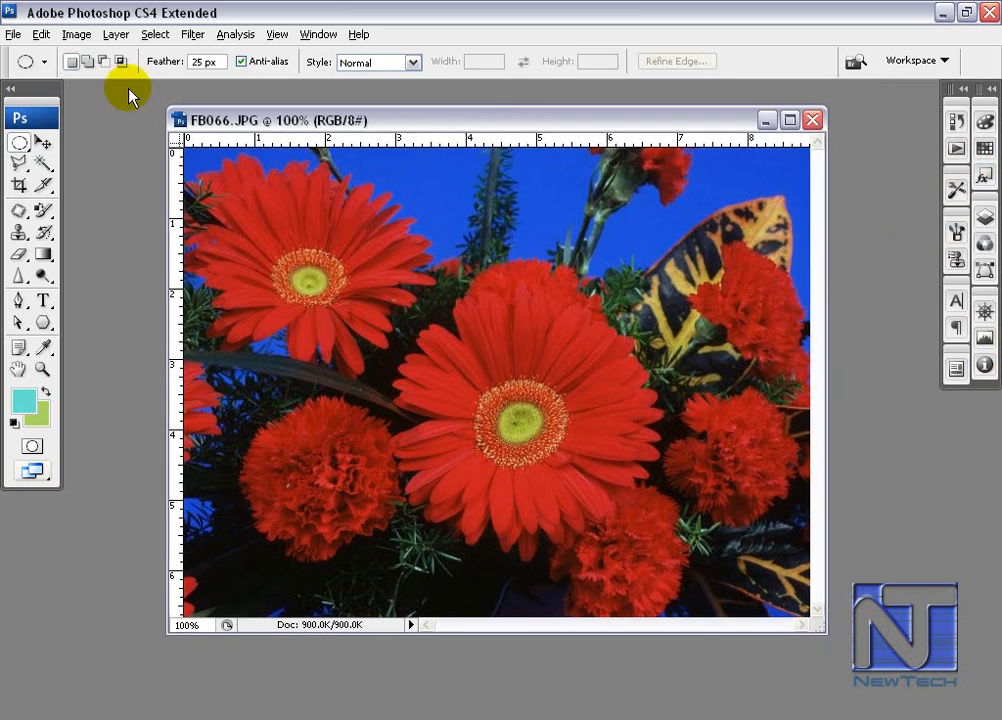
{"action": "left_click", "coordinate": [79, 39]}
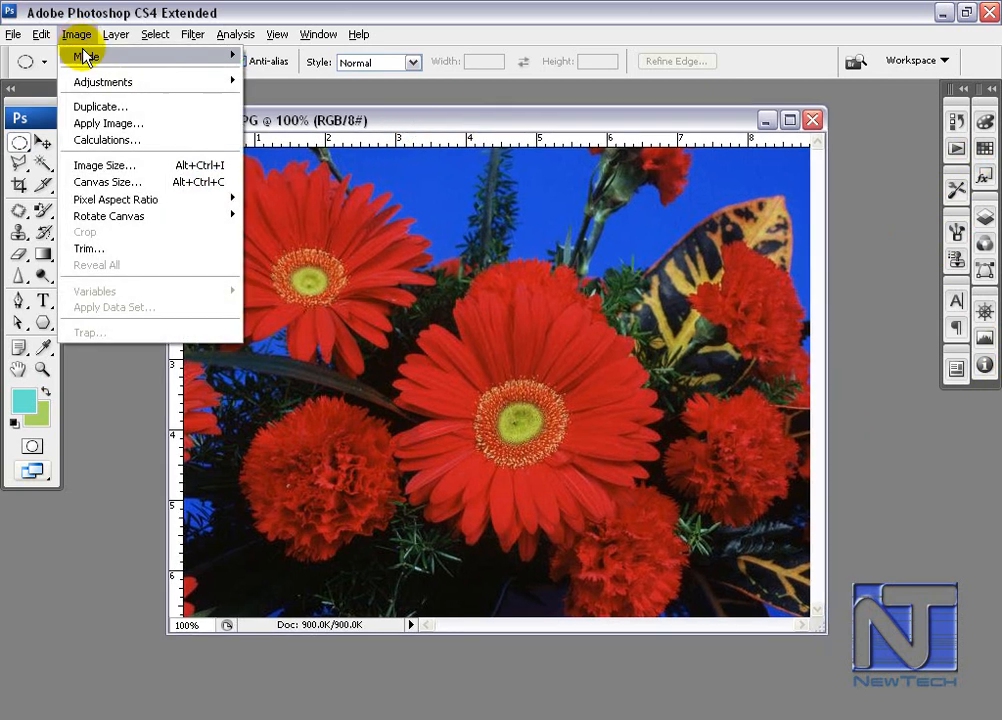
{"action": "mouse_move", "coordinate": [85, 83]}
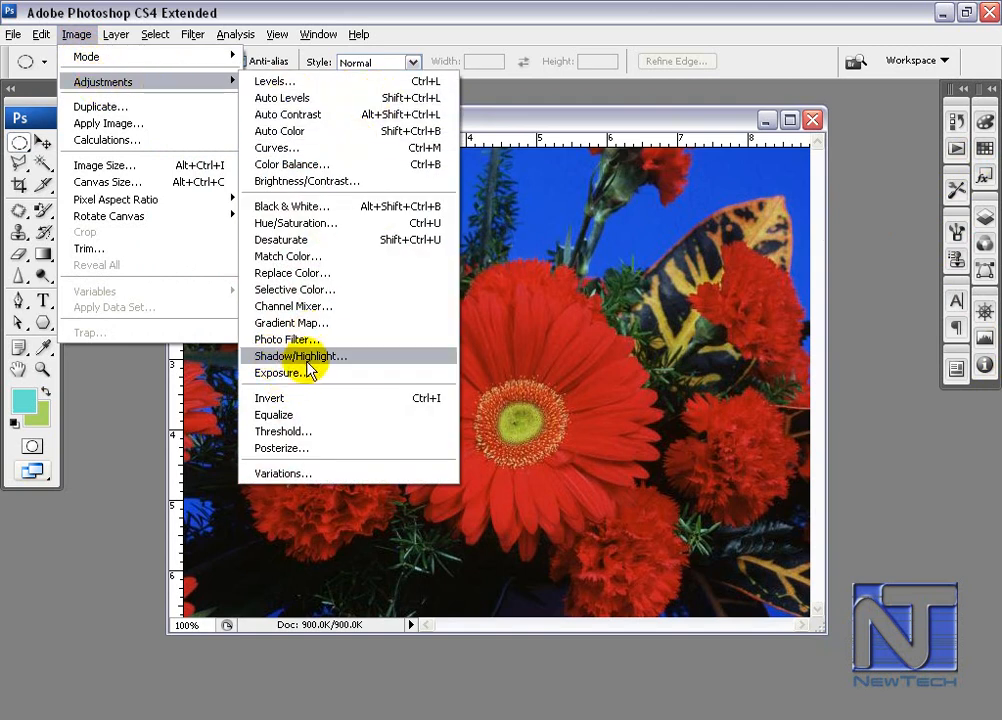
{"action": "left_click", "coordinate": [336, 358]}
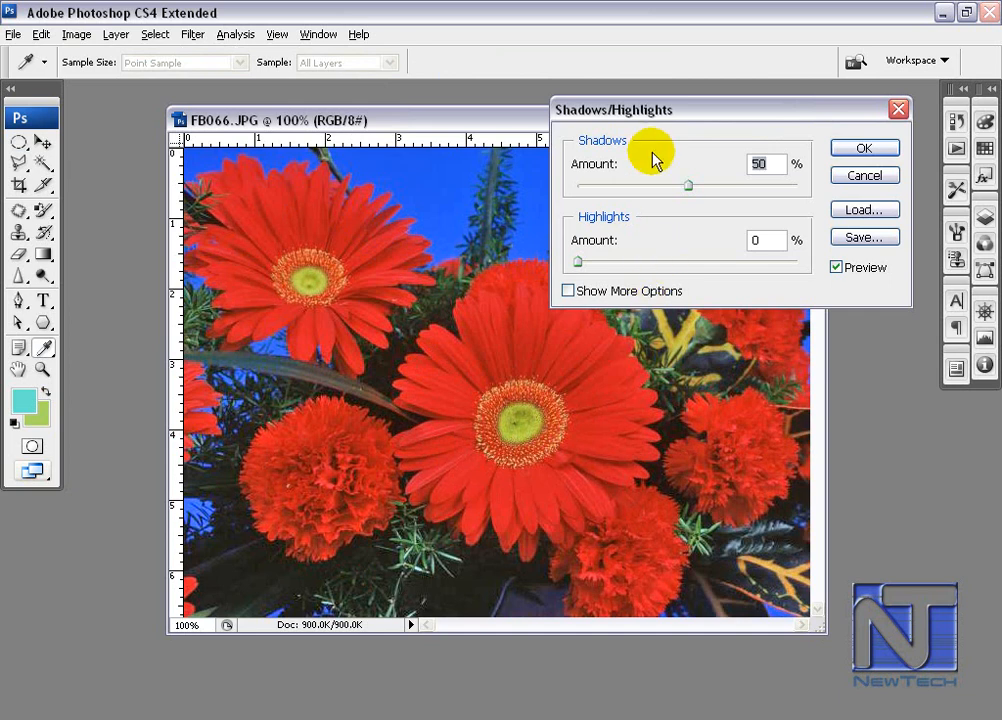
{"action": "left_click_drag", "start_coordinate": [672, 110], "coordinate": [729, 112]}
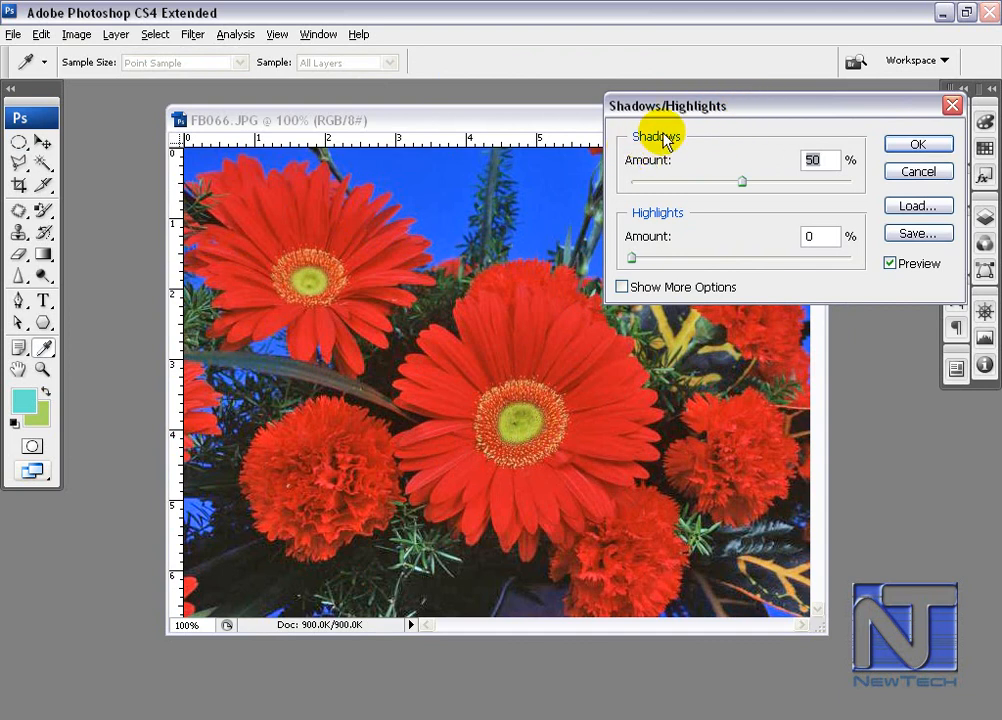
{"action": "left_click_drag", "start_coordinate": [823, 116], "coordinate": [780, 117]}
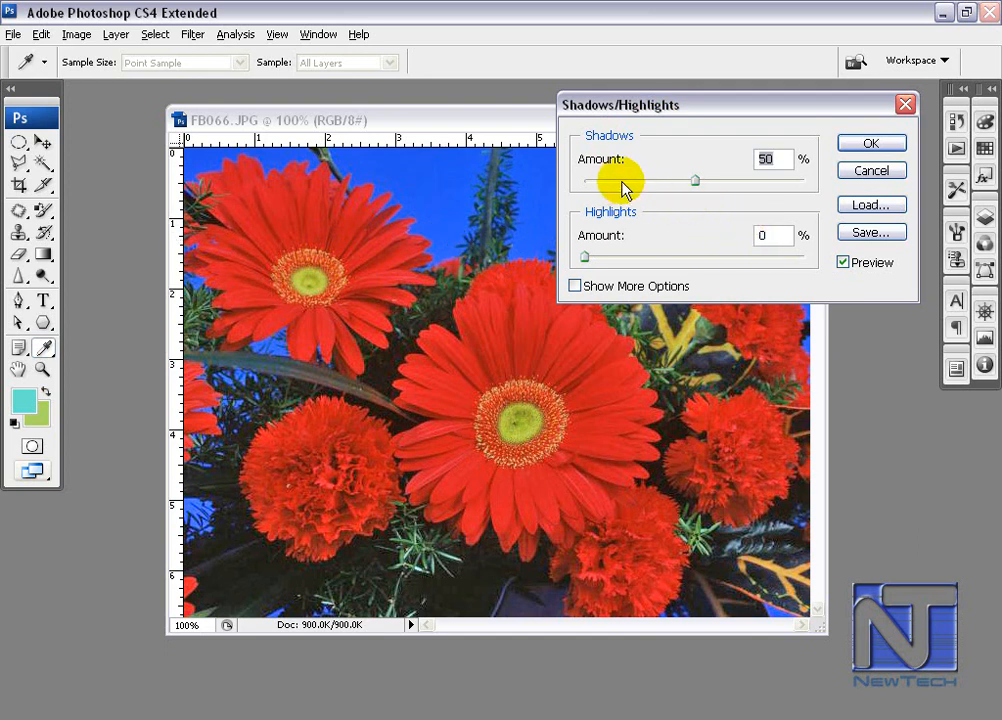
Set the Shadows amount to 73% and the Highlights amount to 11%
{"action": "left_click_drag", "start_coordinate": [694, 182], "coordinate": [744, 184]}
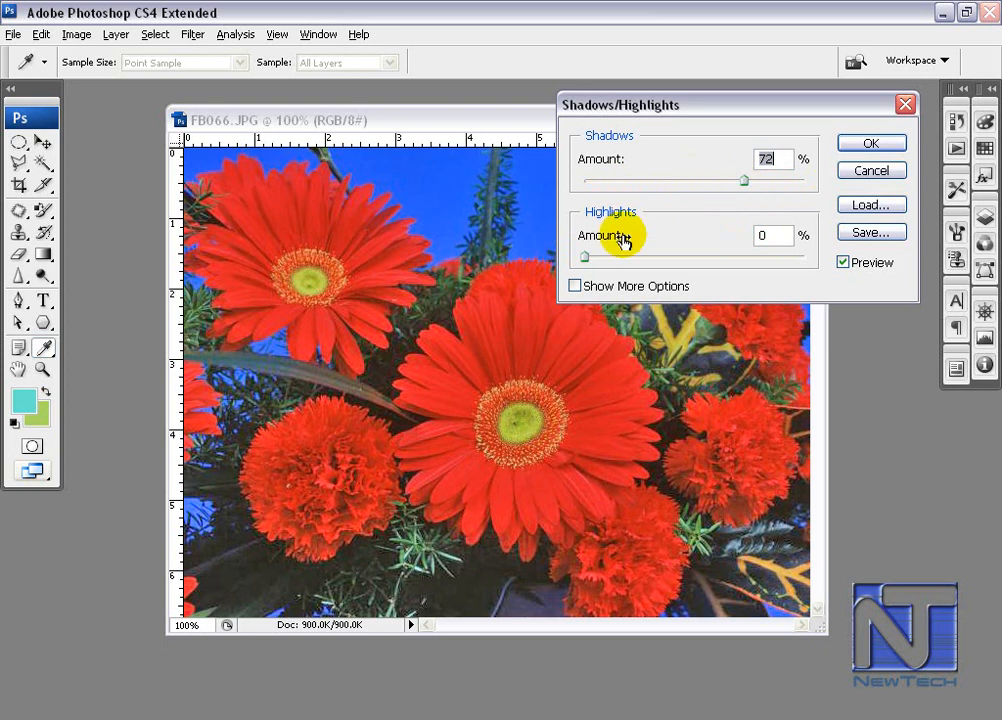
{"action": "left_click_drag", "start_coordinate": [588, 265], "coordinate": [609, 263]}
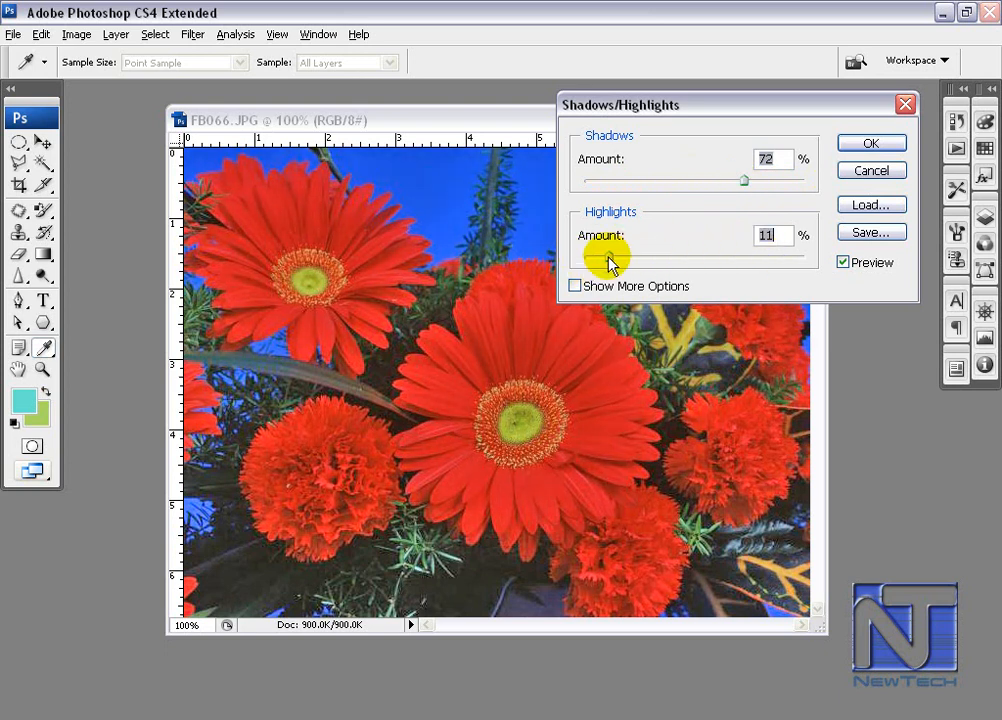
{"action": "left_click_drag", "start_coordinate": [744, 181], "coordinate": [712, 182]}
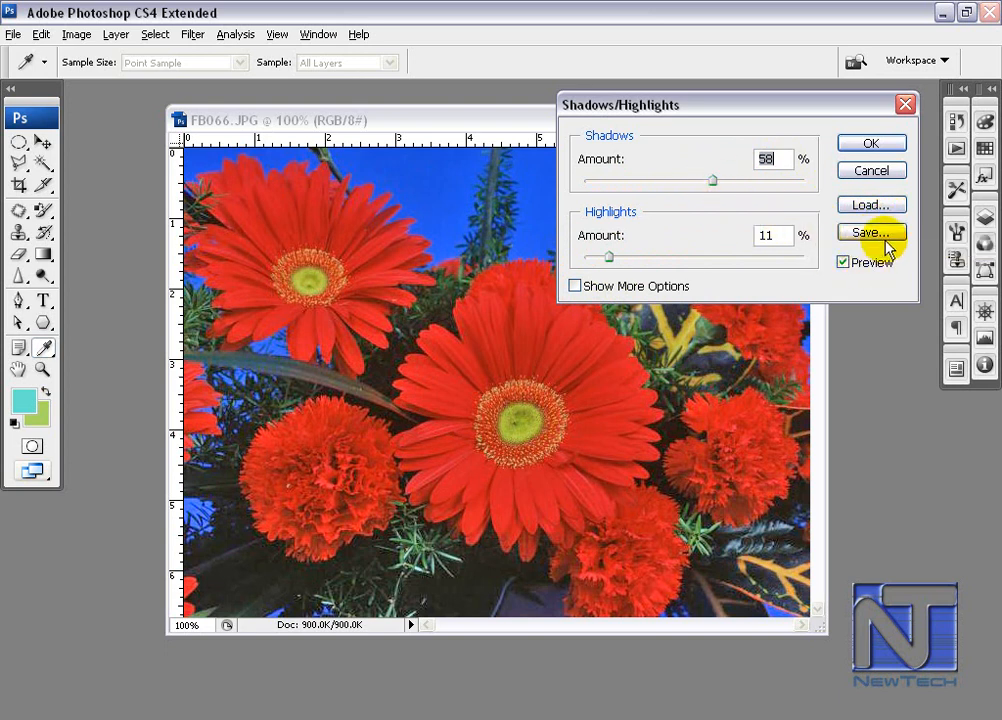
{"action": "left_click_drag", "start_coordinate": [765, 117], "coordinate": [698, 154]}
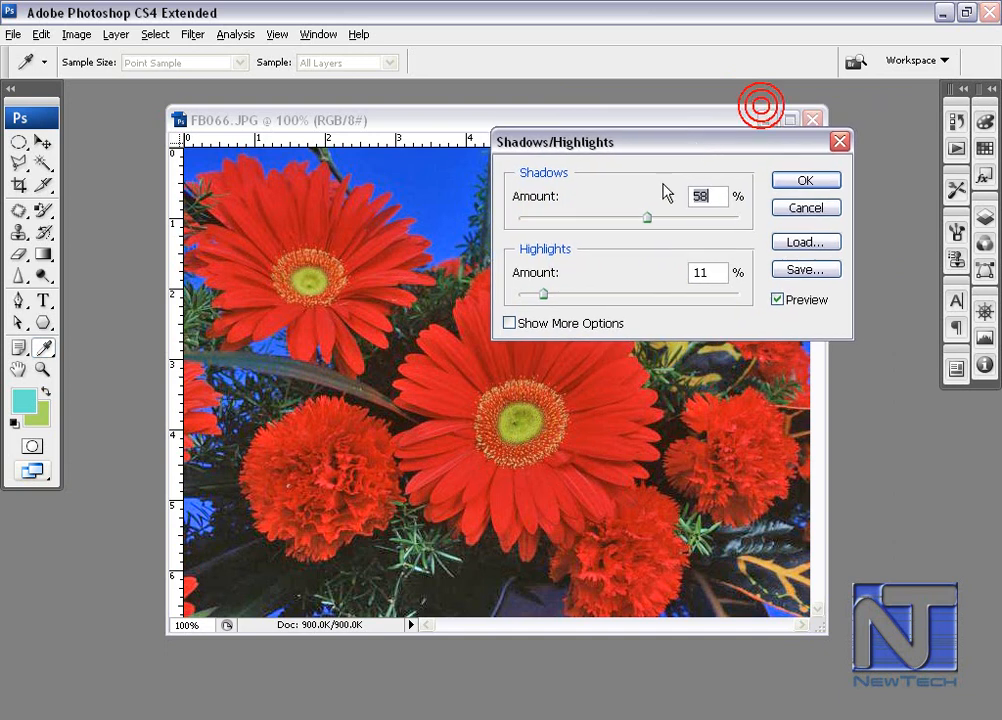
{"action": "left_click", "coordinate": [651, 214]}
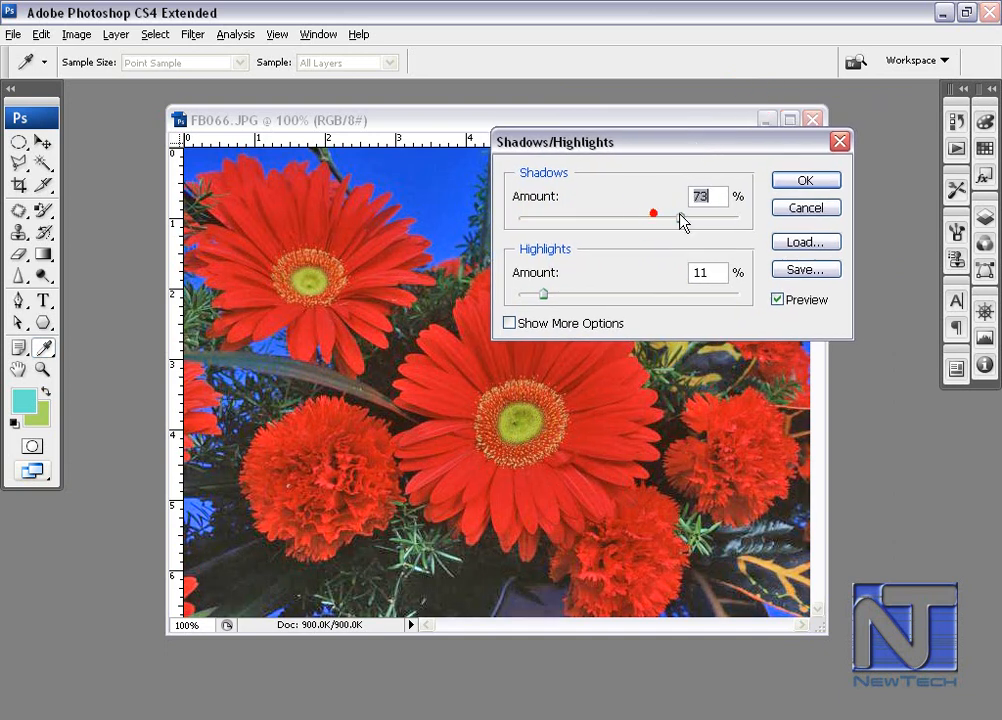
{"action": "left_click", "coordinate": [802, 270]}
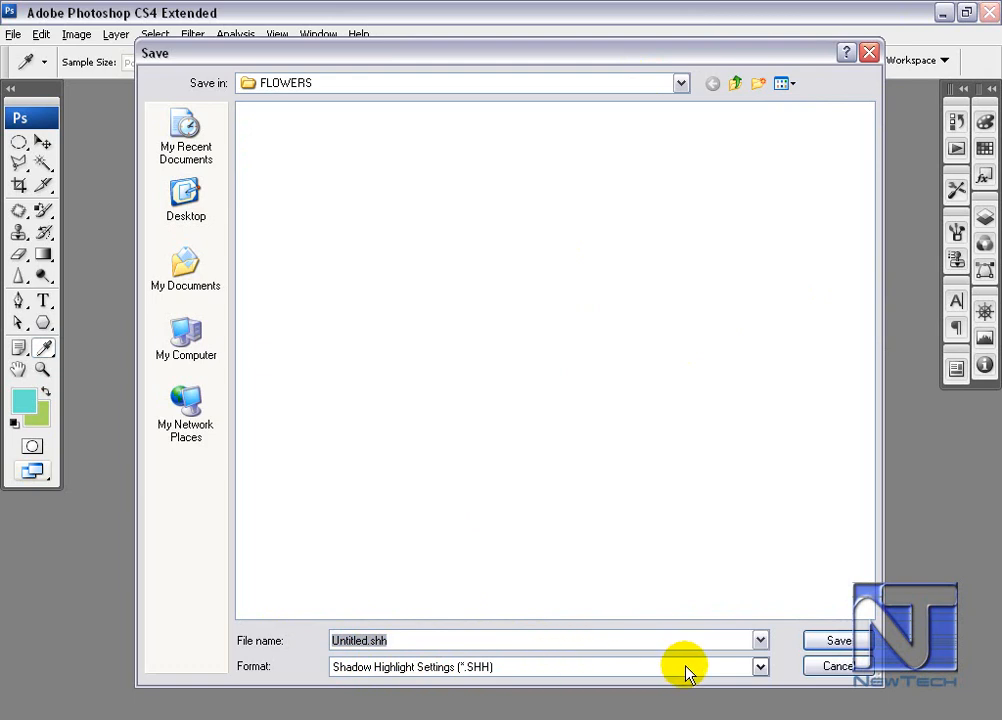
{"action": "left_click", "coordinate": [838, 666]}
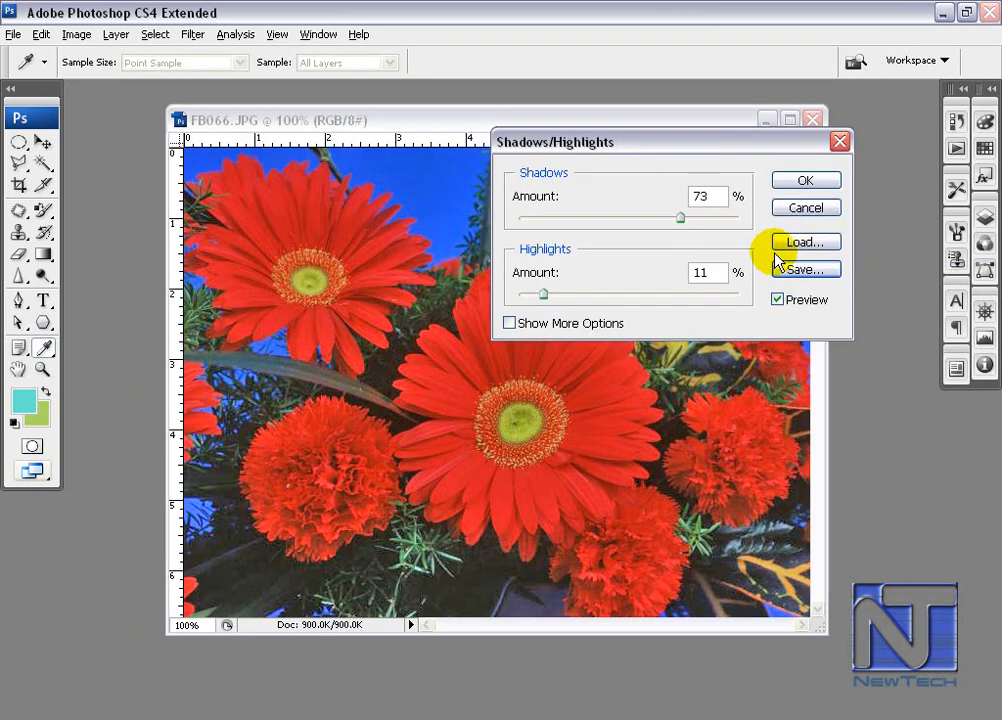
Show the additional Shadow/Highlight options and set the Highlights radius to 64 px
{"action": "left_click", "coordinate": [509, 323]}
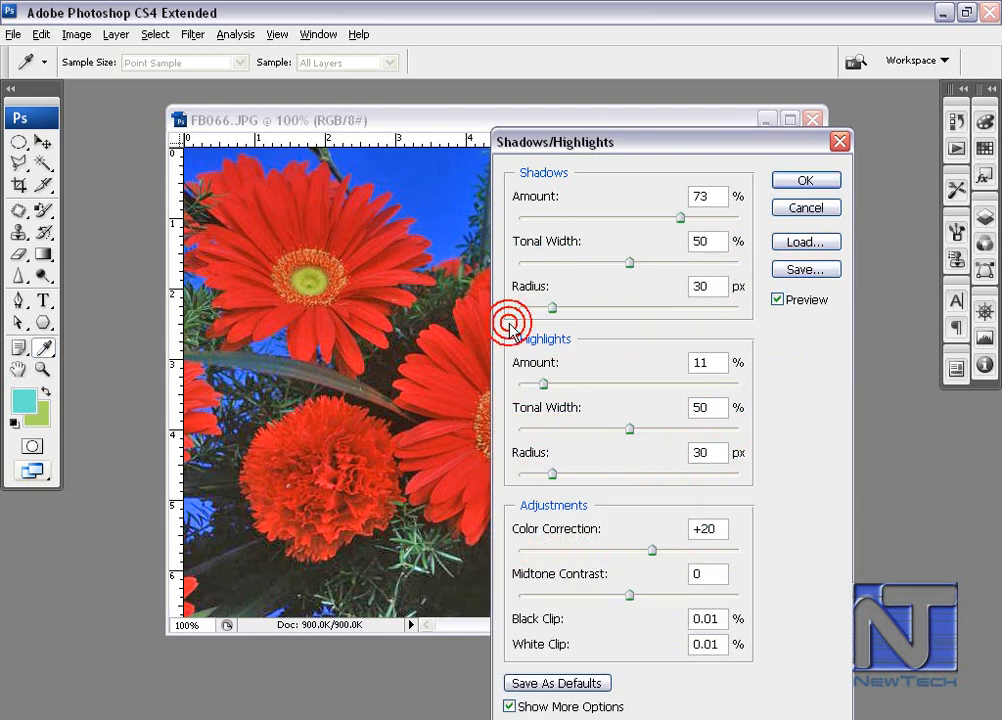
{"action": "left_click_drag", "start_coordinate": [653, 150], "coordinate": [737, 88]}
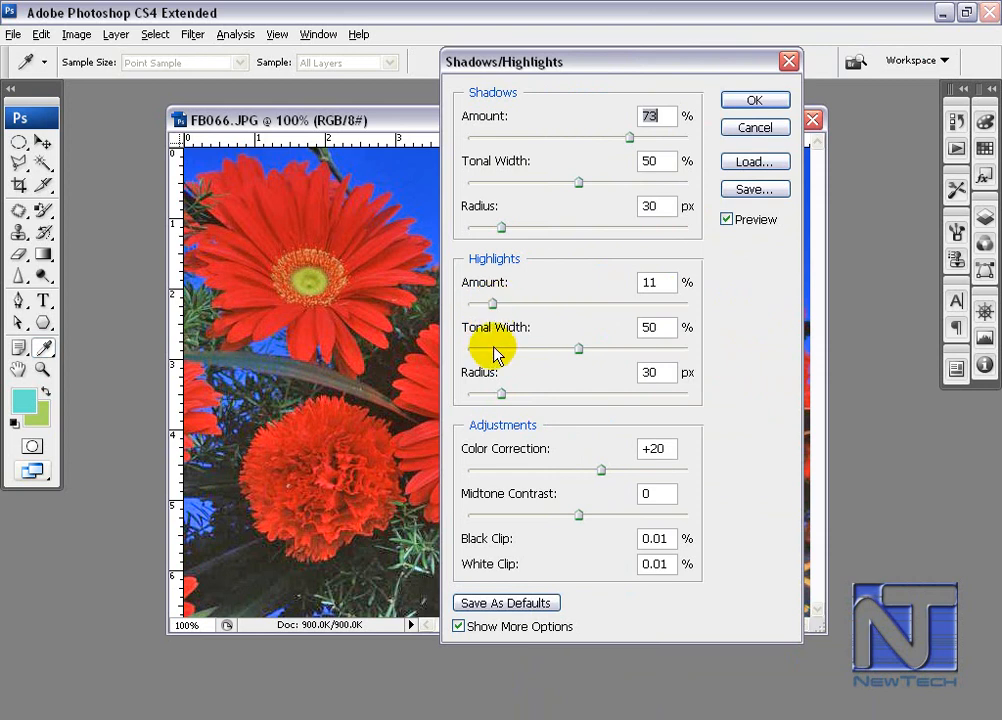
{"action": "left_click", "coordinate": [504, 396]}
{"action": "left_click_drag", "start_coordinate": [504, 397], "coordinate": [538, 399]}
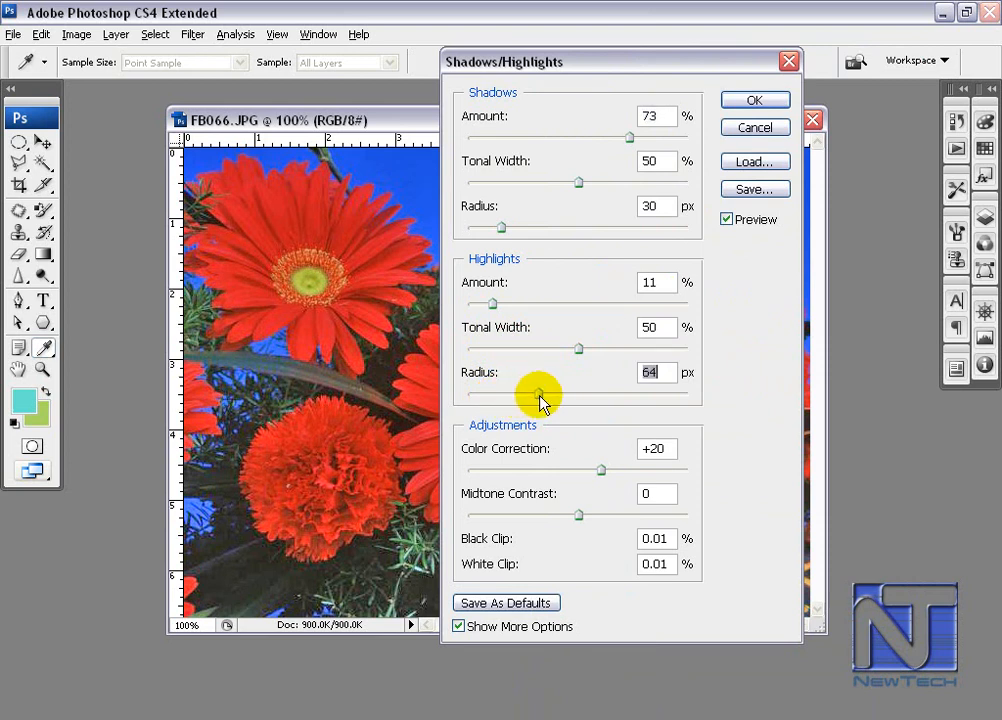
{"action": "left_click_drag", "start_coordinate": [606, 63], "coordinate": [777, 72]}
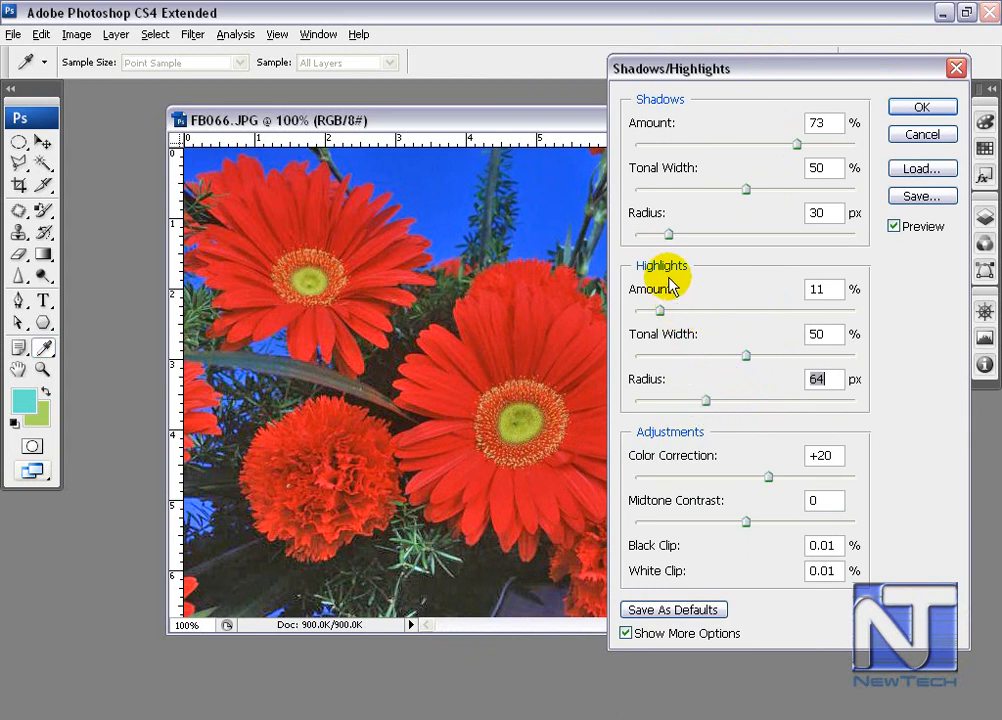
Set Highlights to amount 37% and tonal width 23%, and Shadows to radius 67 px and tonal width 58%
{"action": "left_click_drag", "start_coordinate": [660, 312], "coordinate": [716, 314]}
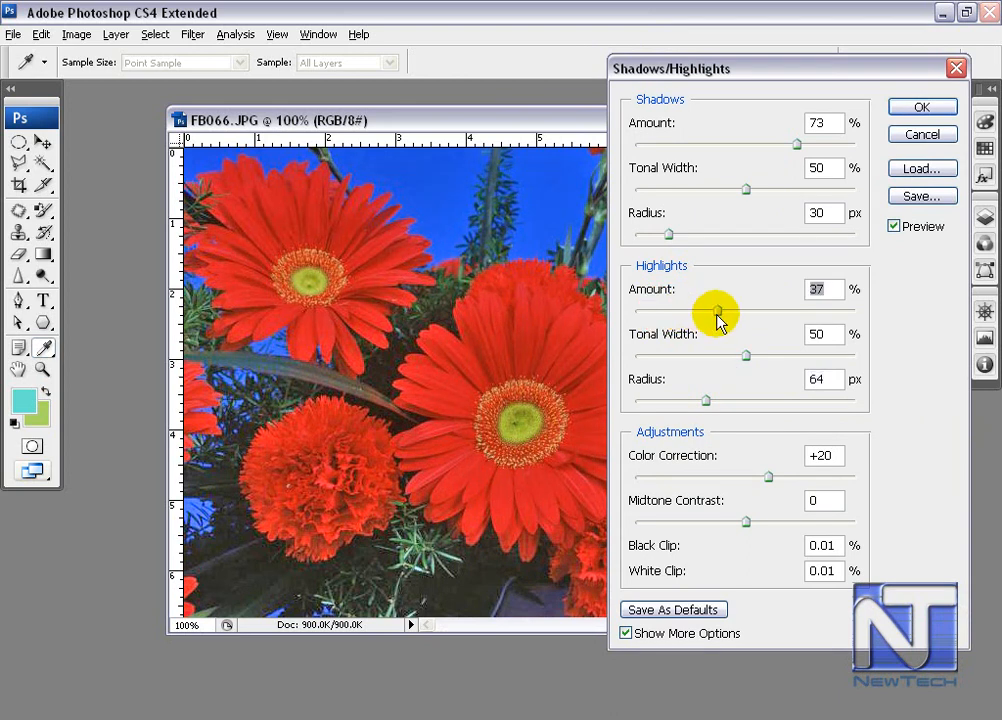
{"action": "left_click_drag", "start_coordinate": [747, 355], "coordinate": [687, 360]}
{"action": "left_click_drag", "start_coordinate": [669, 234], "coordinate": [709, 238]}
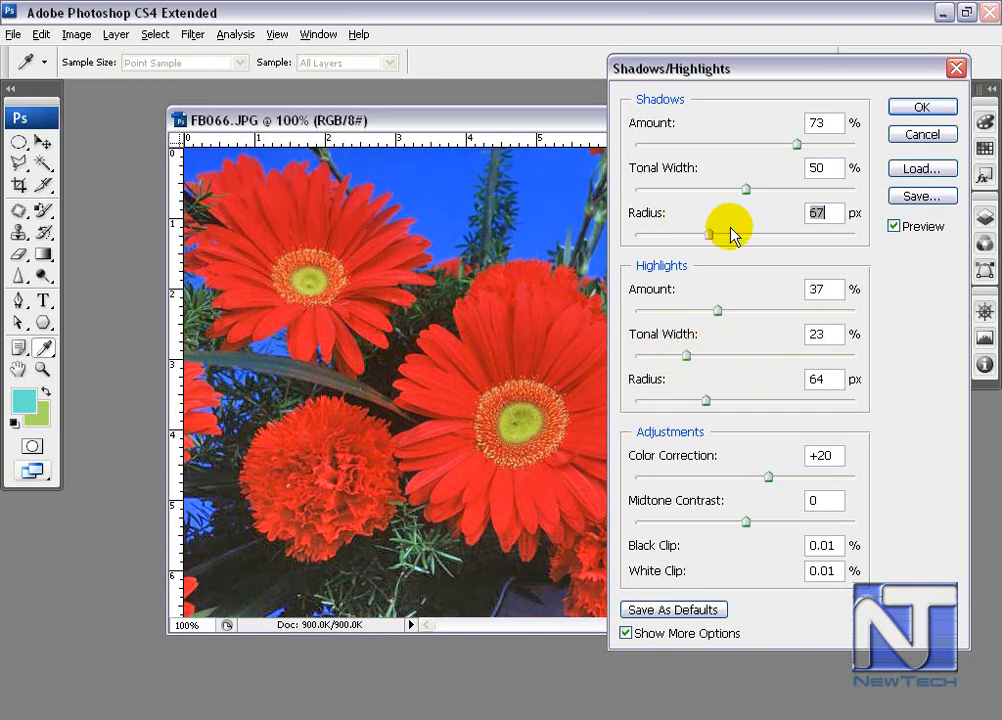
{"action": "left_click_drag", "start_coordinate": [744, 188], "coordinate": [764, 190]}
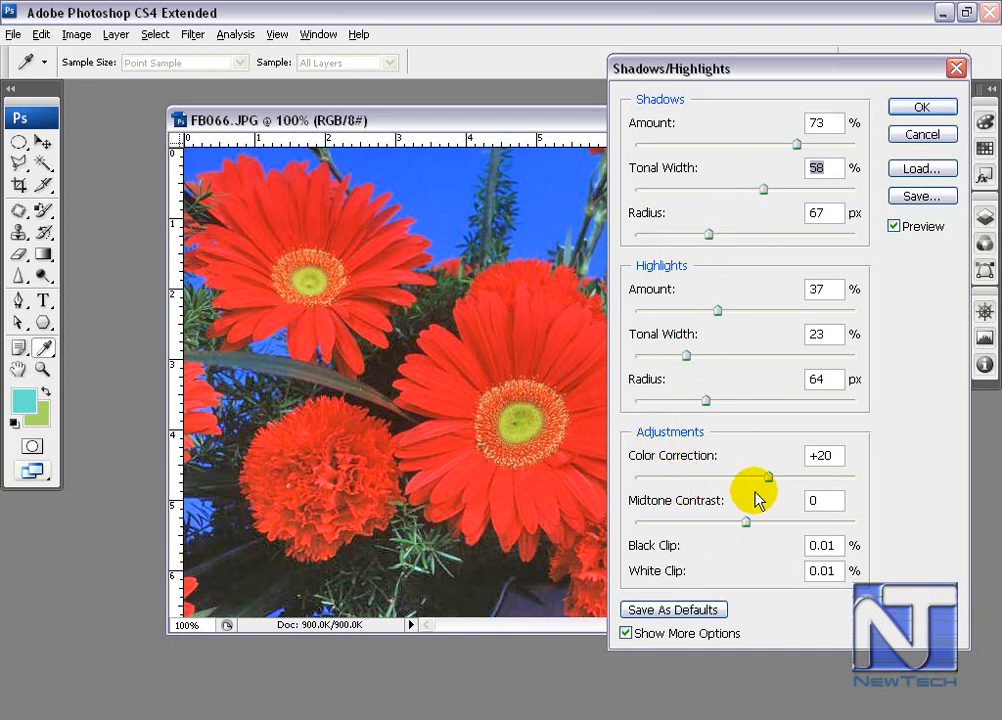
Set Color Correction and Midtone Contrast to +4 each, Black Clip to 0.039% and White Clip to 0.491%
{"action": "mouse_move", "coordinate": [767, 478]}
{"action": "left_mouse_down"}
{"action": "mouse_move", "coordinate": [704, 485]}
{"action": "mouse_move", "coordinate": [753, 488]}
{"action": "left_mouse_up"}
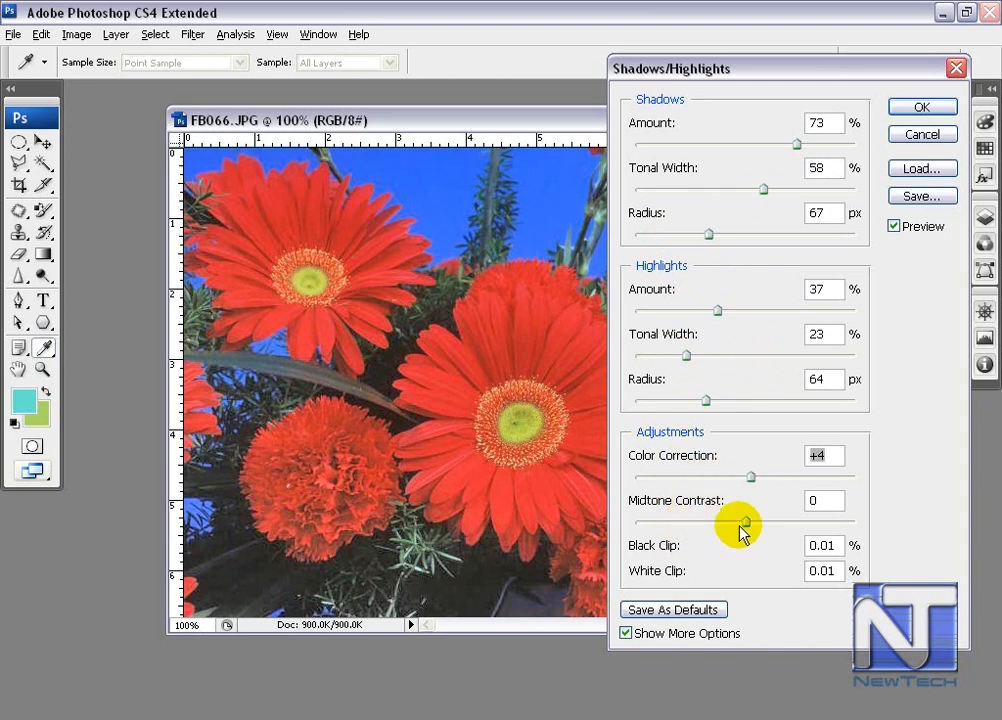
{"action": "mouse_move", "coordinate": [747, 521]}
{"action": "left_mouse_down"}
{"action": "mouse_move", "coordinate": [783, 521]}
{"action": "mouse_move", "coordinate": [726, 521]}
{"action": "mouse_move", "coordinate": [751, 521]}
{"action": "left_mouse_up"}
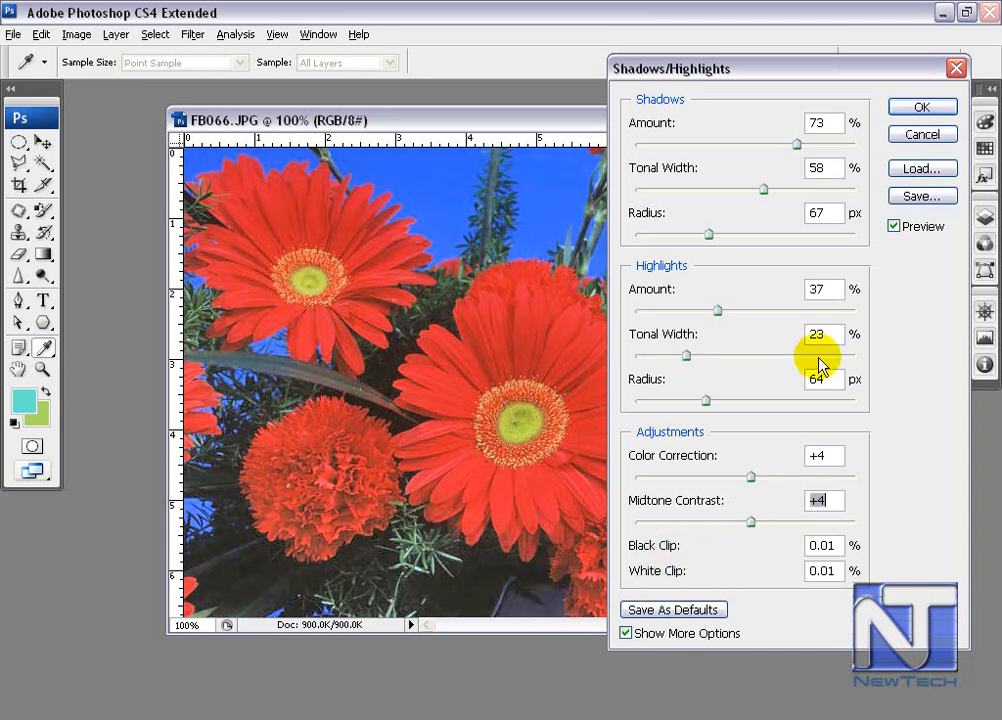
{"action": "left_click_drag", "start_coordinate": [816, 69], "coordinate": [773, 30]}
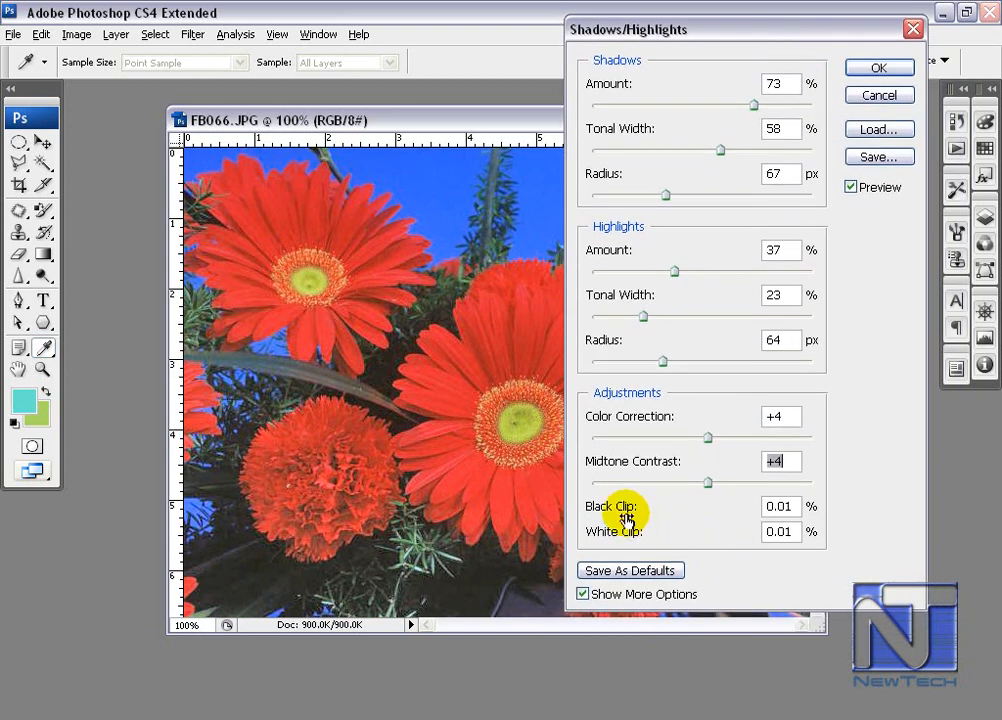
{"action": "left_click_drag", "start_coordinate": [627, 517], "coordinate": [984, 543]}
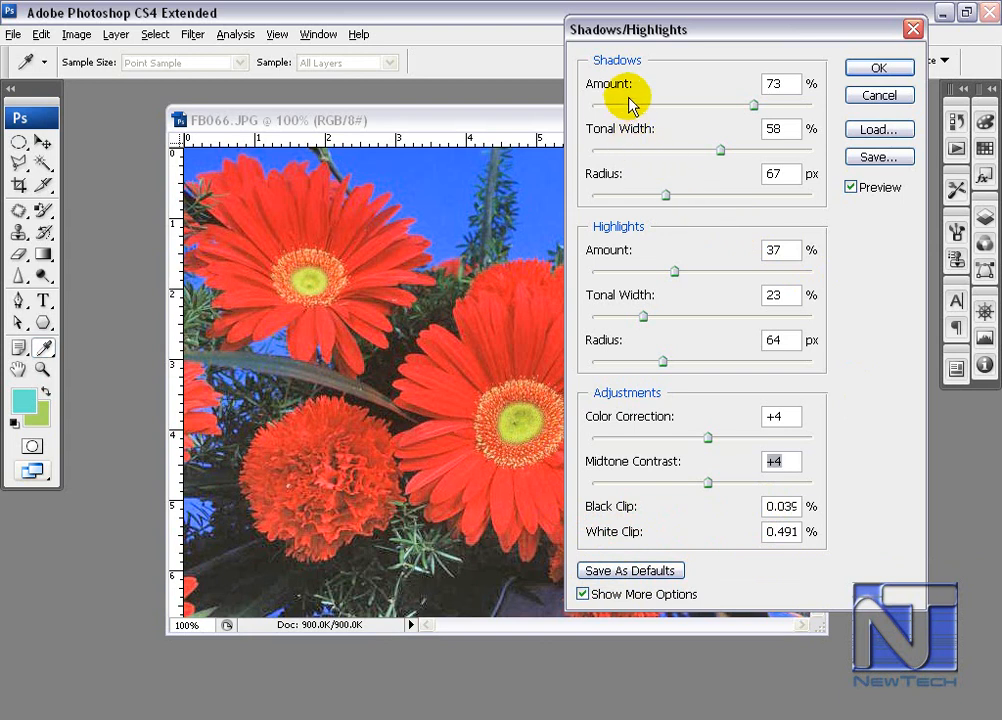
Save the current Shadow/Highlight settings as defaults and apply the adjustment to the photo
{"action": "left_click_drag", "start_coordinate": [731, 29], "coordinate": [693, 38]}
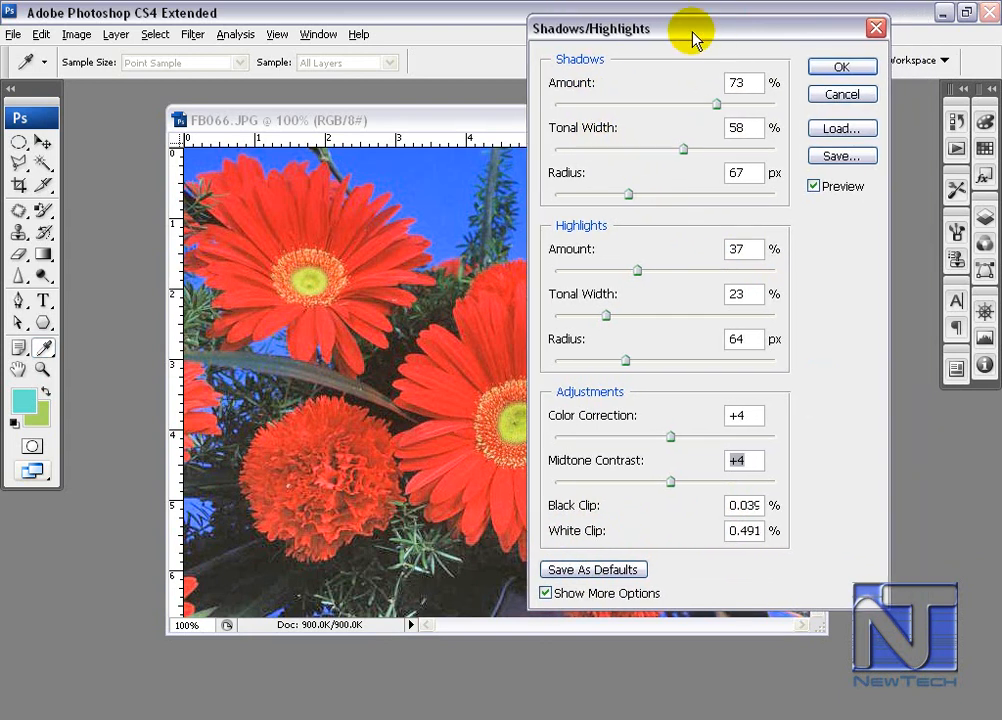
{"action": "left_click", "coordinate": [598, 571]}
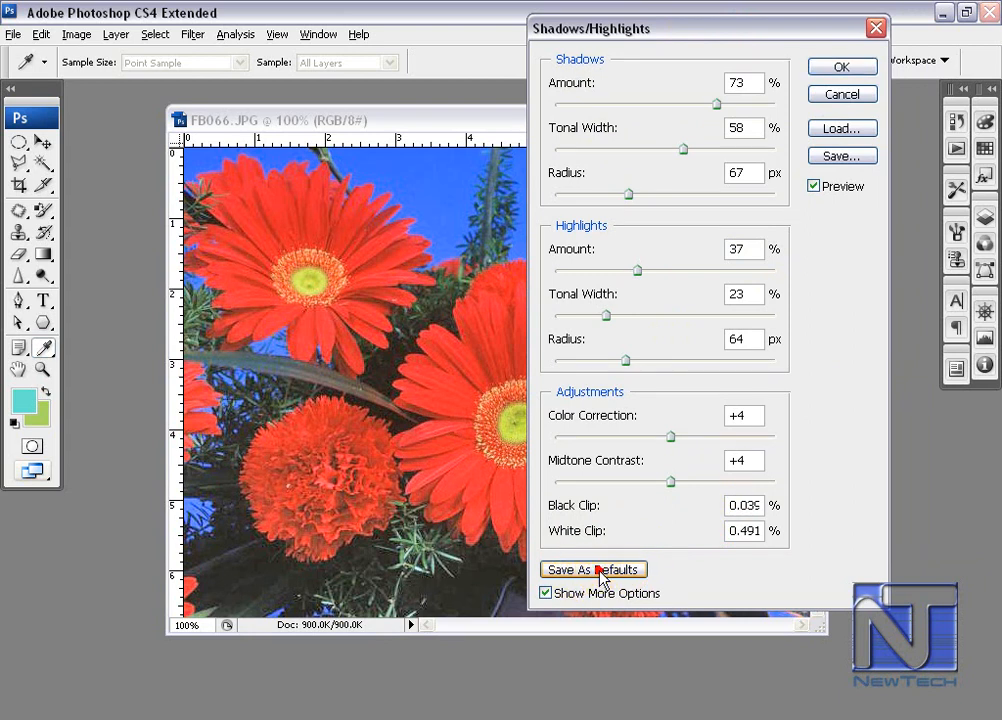
{"action": "left_click", "coordinate": [846, 67]}
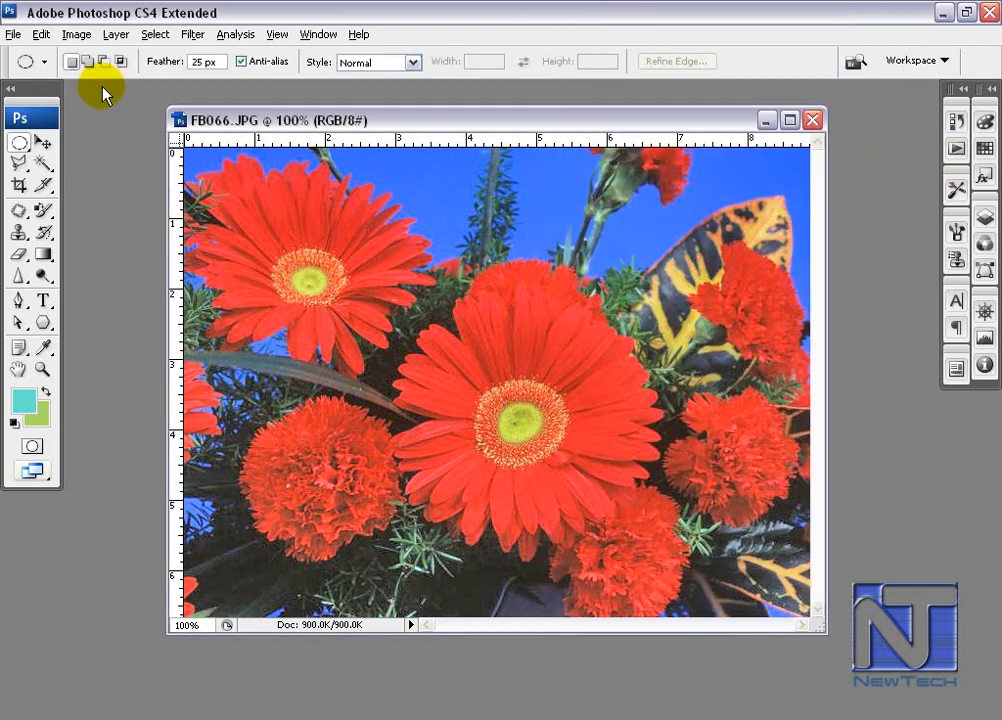
Reopen the Shadow/Highlight adjustment on the corrected photo
{"action": "left_click", "coordinate": [76, 34]}
{"action": "left_click", "coordinate": [92, 82]}
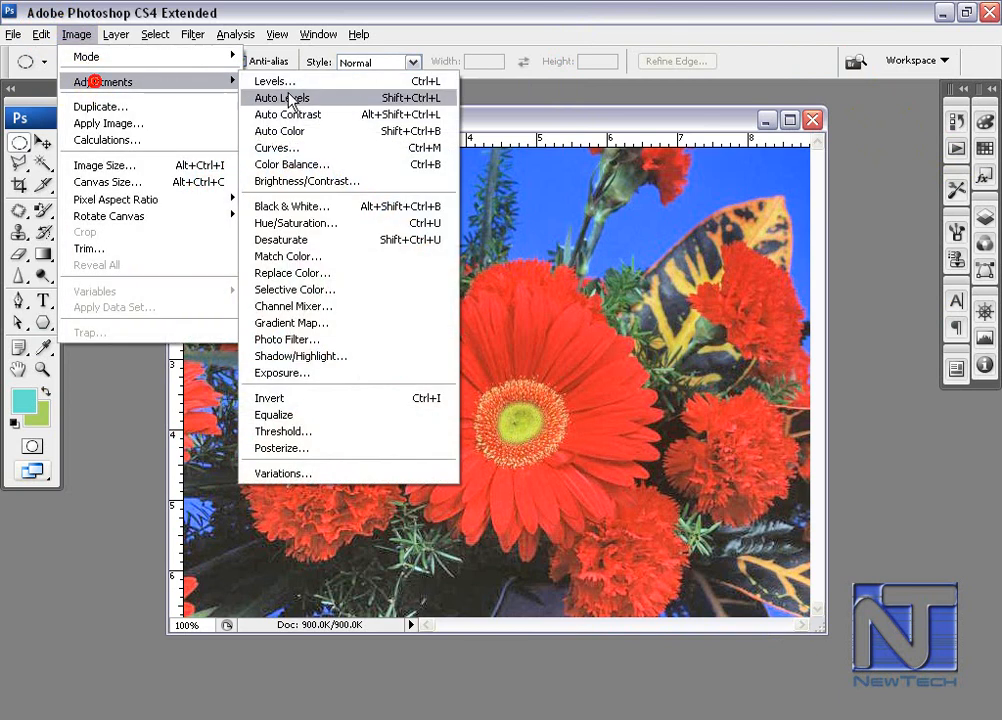
{"action": "left_click", "coordinate": [333, 362]}
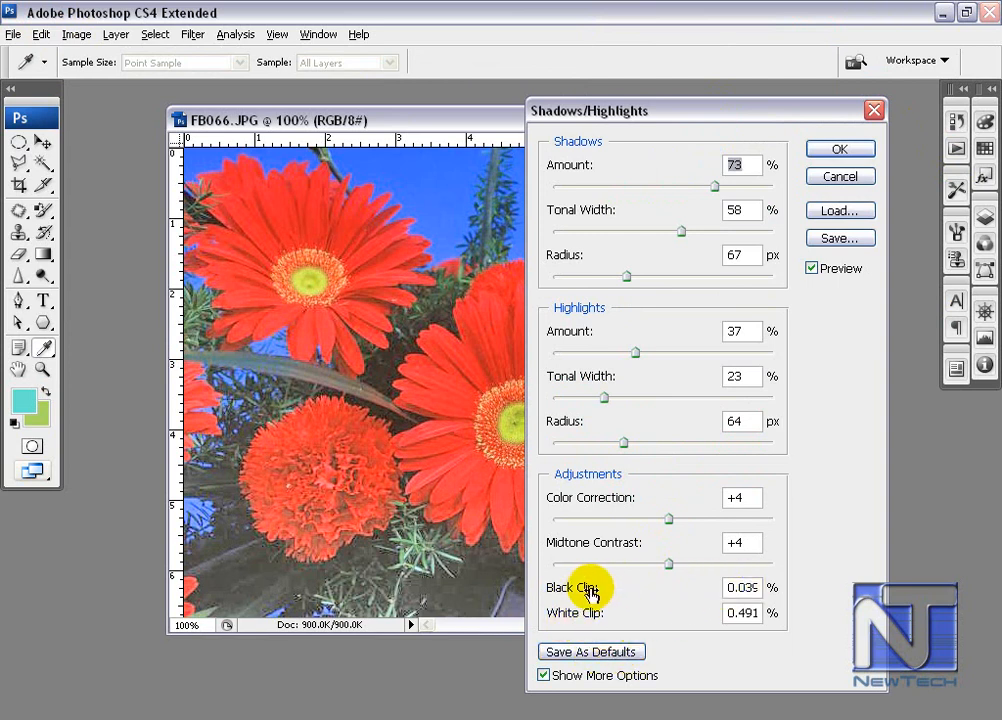
Try a Black Clip of 0.019% and a White Clip of 0.364%, and reset the dialog to its starting settings
{"action": "left_click_drag", "start_coordinate": [588, 593], "coordinate": [468, 624]}
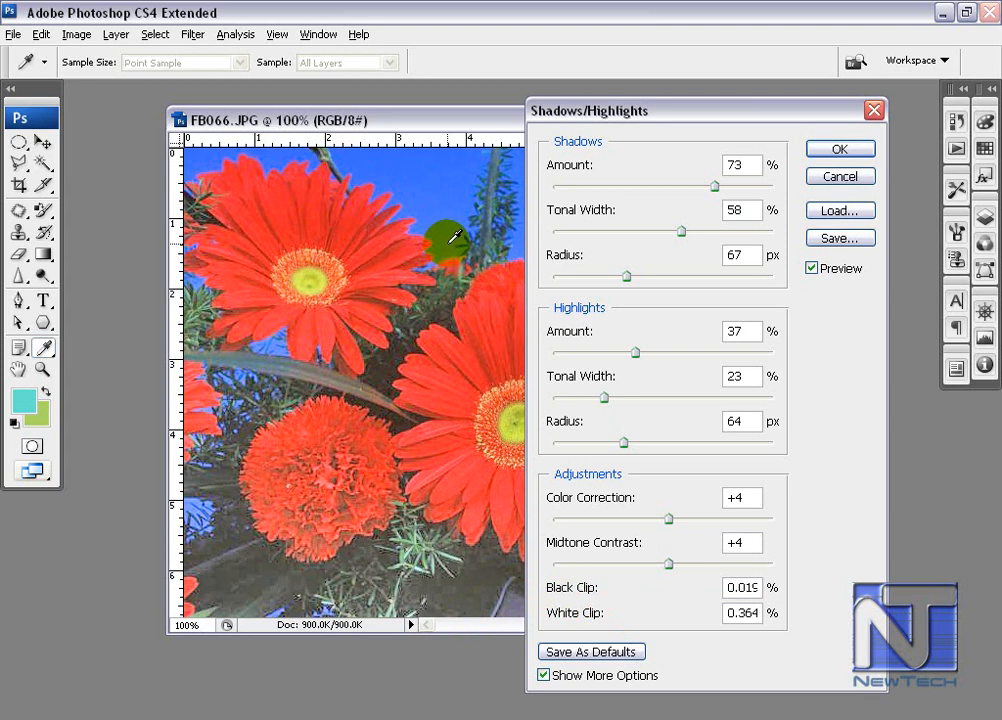
{"action": "left_click_drag", "start_coordinate": [600, 108], "coordinate": [775, 108]}
{"action": "left_click", "coordinate": [472, 122]}
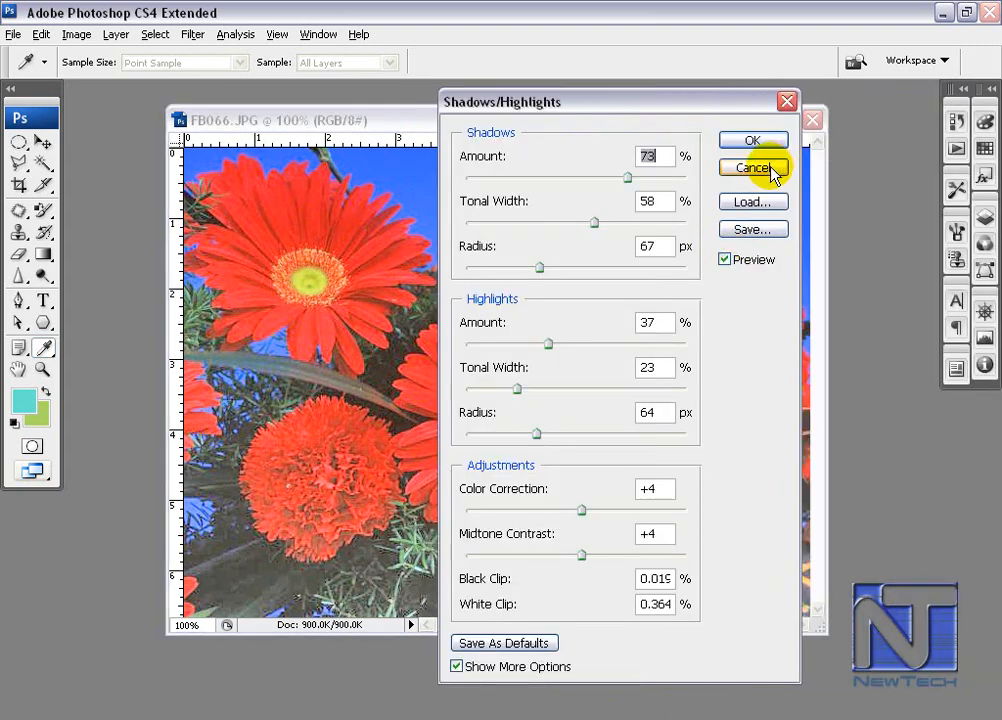
{"action": "key", "text": "alt"}
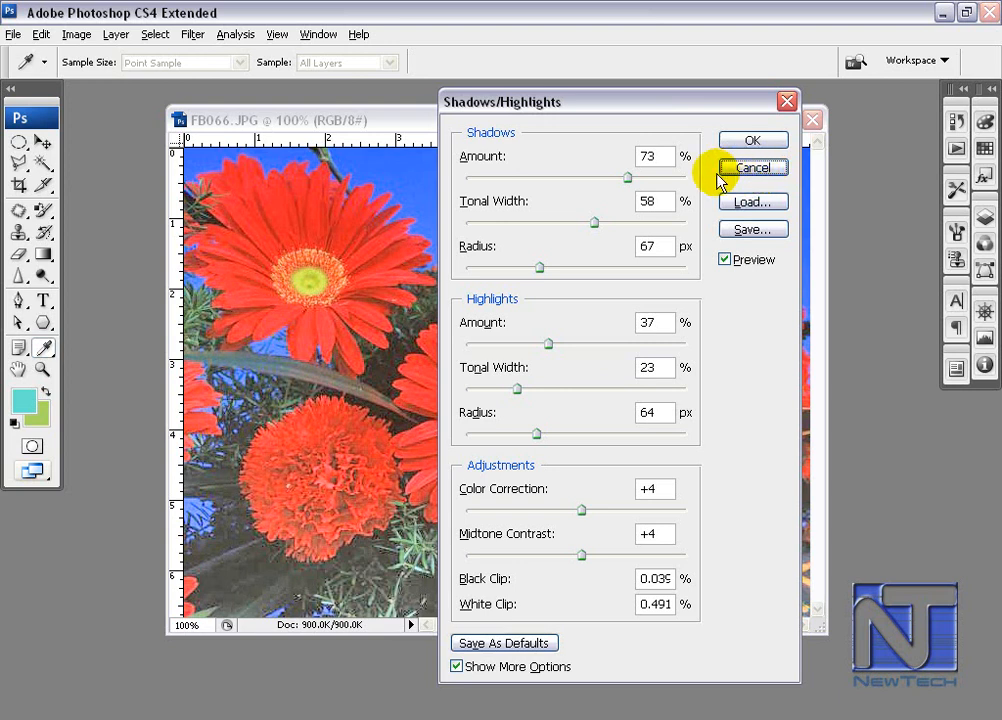
Set the Shadows amount to 92%
{"action": "left_click_drag", "start_coordinate": [629, 180], "coordinate": [670, 180]}
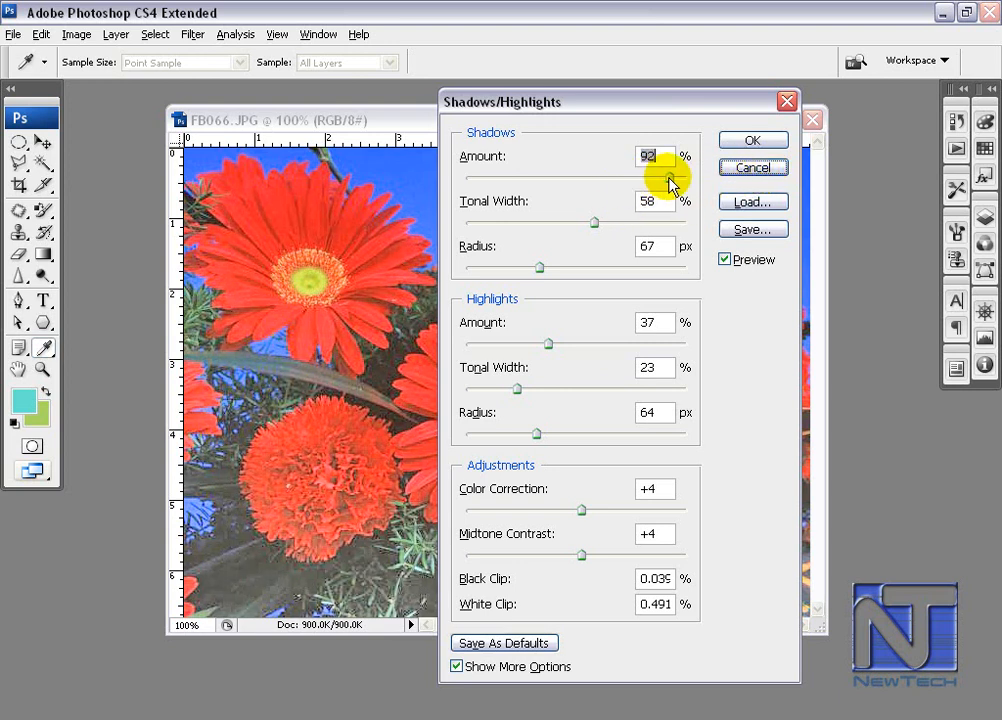